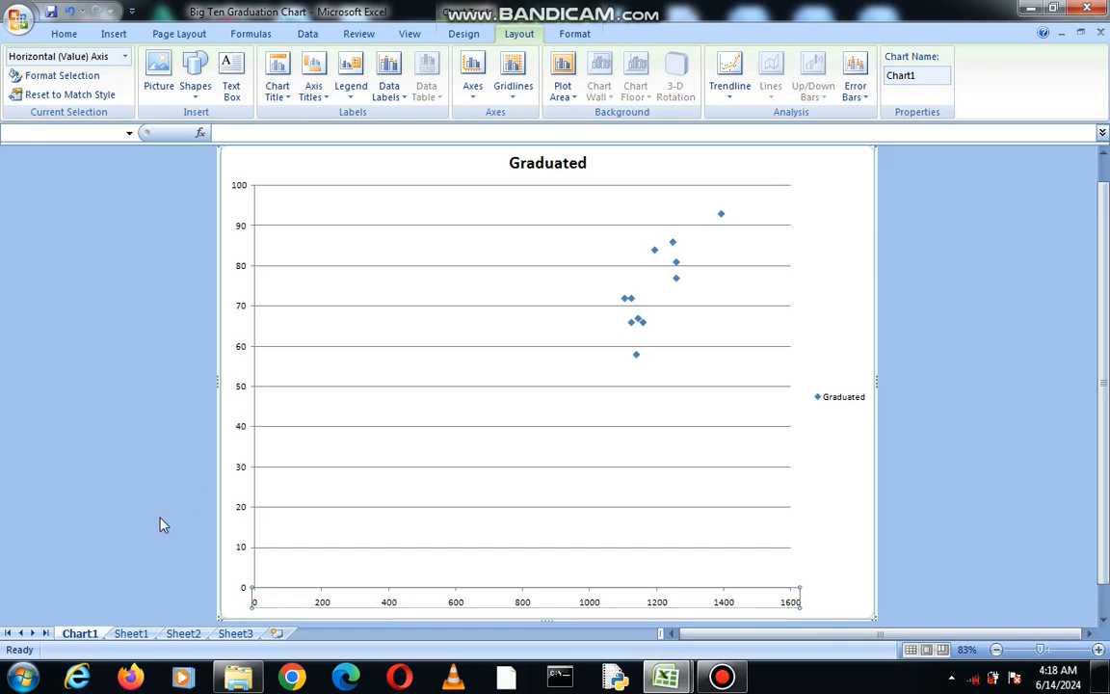
Check the SAT Calc and Graduated source data on Sheet1 and return to the scatter chart on Chart1.
click(145, 633)
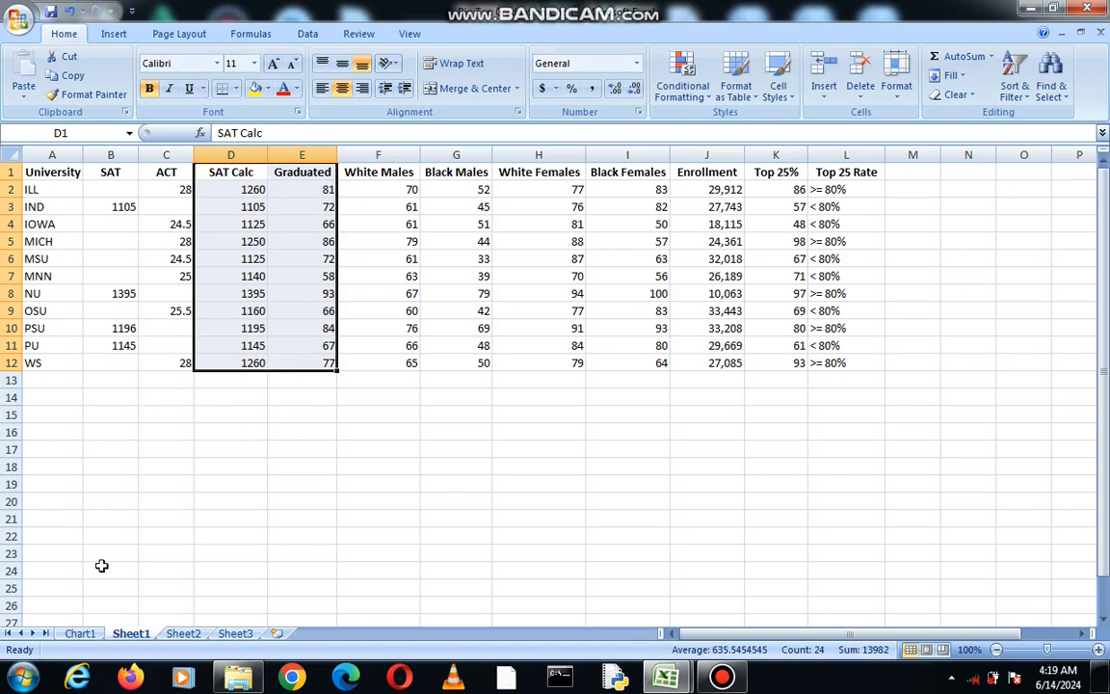
click(80, 634)
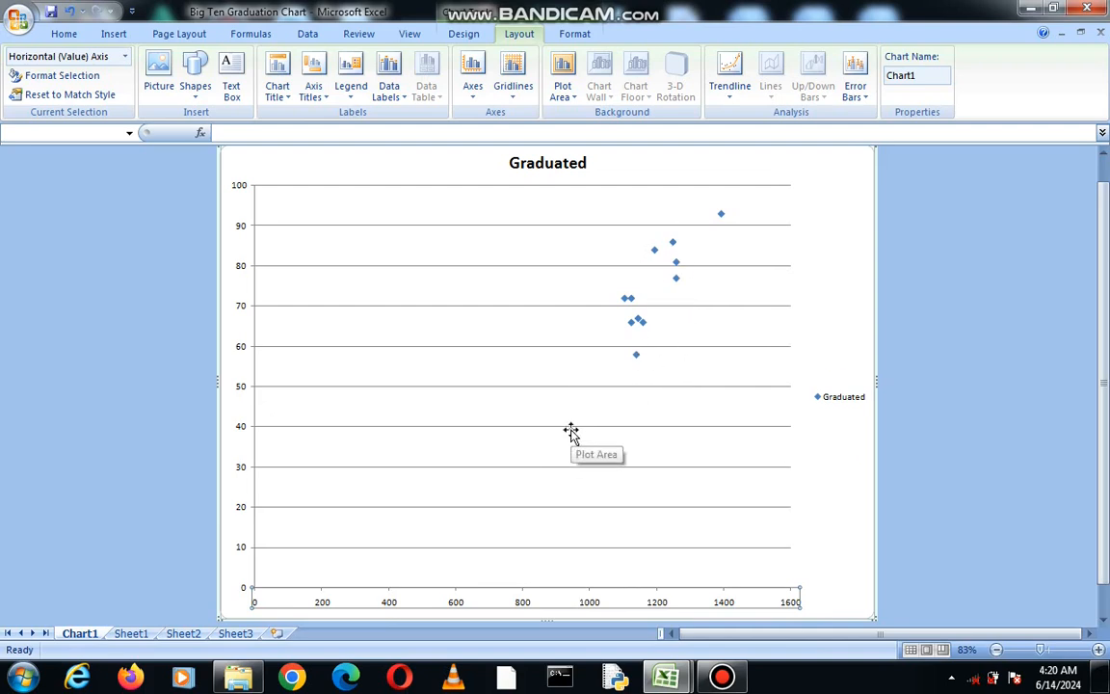
click(60, 36)
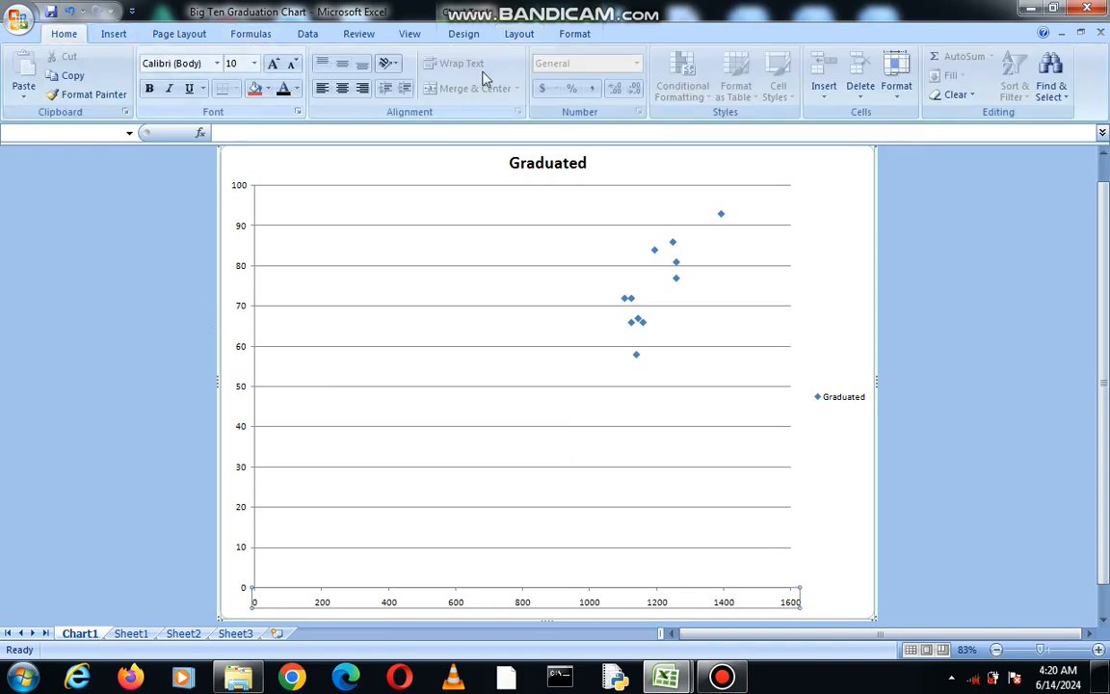
Open the primary horizontal axis options, switch the minimum and maximum to Fixed, and move the dialog clear of the plotted points.
click(520, 36)
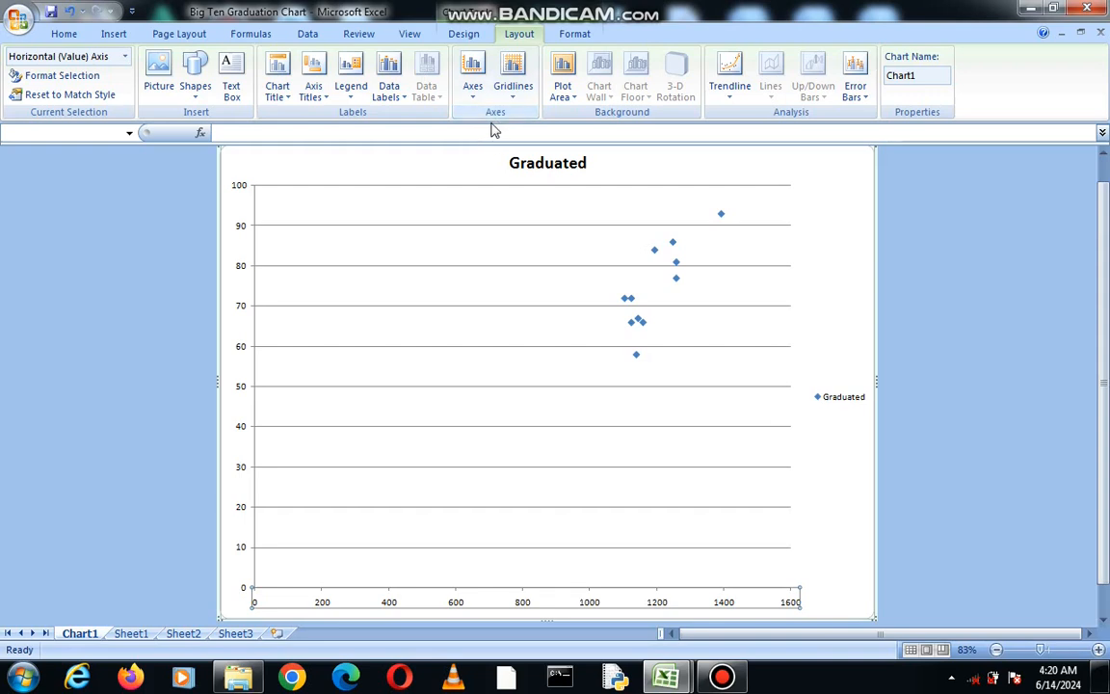
click(472, 62)
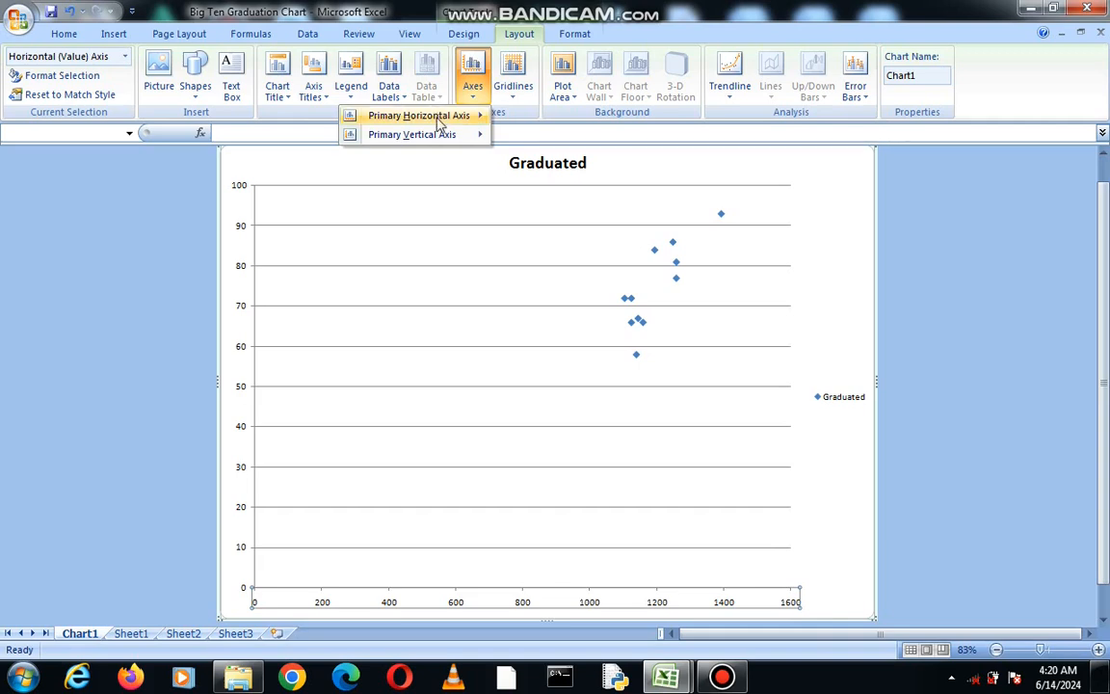
mouse_move(439, 123)
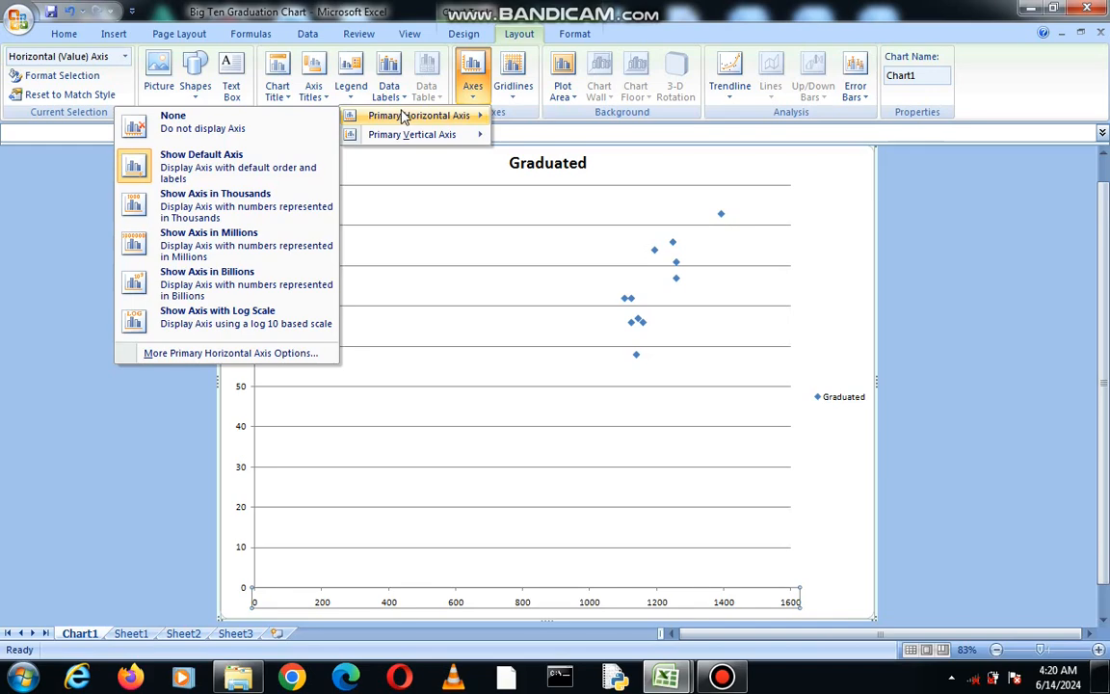
click(263, 355)
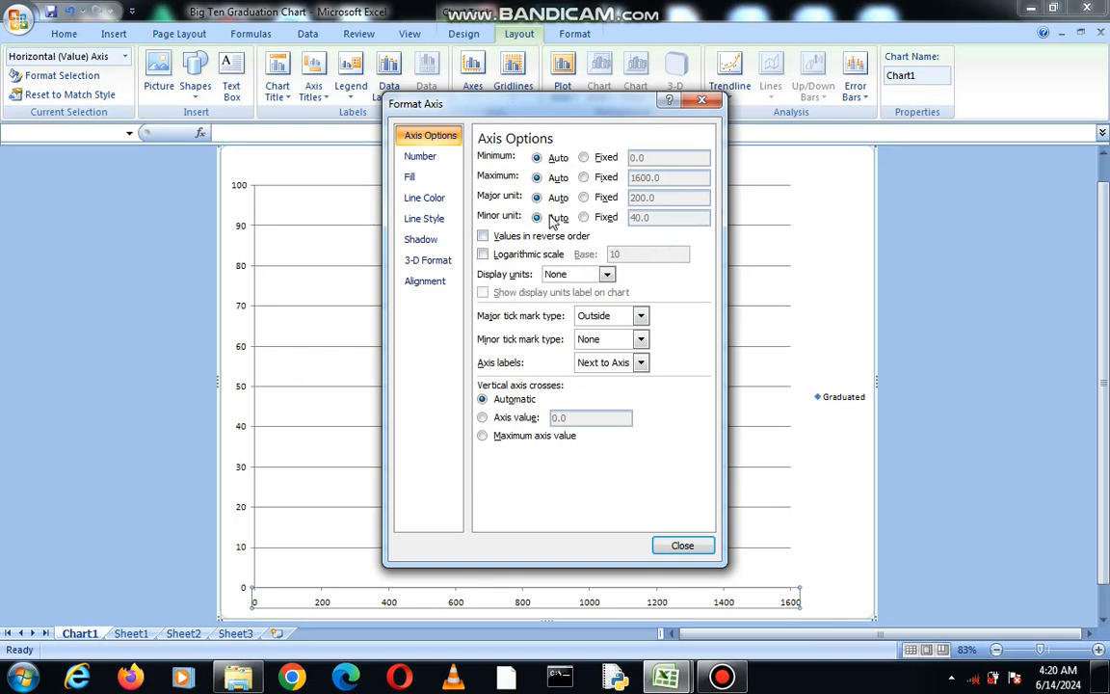
click(583, 159)
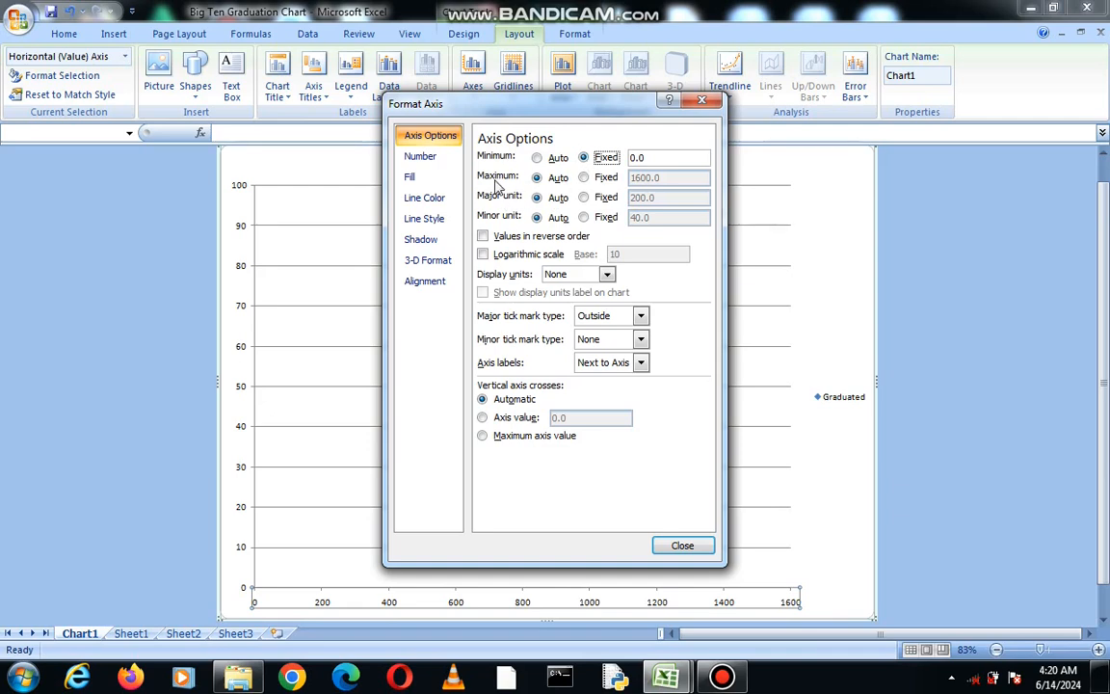
click(606, 181)
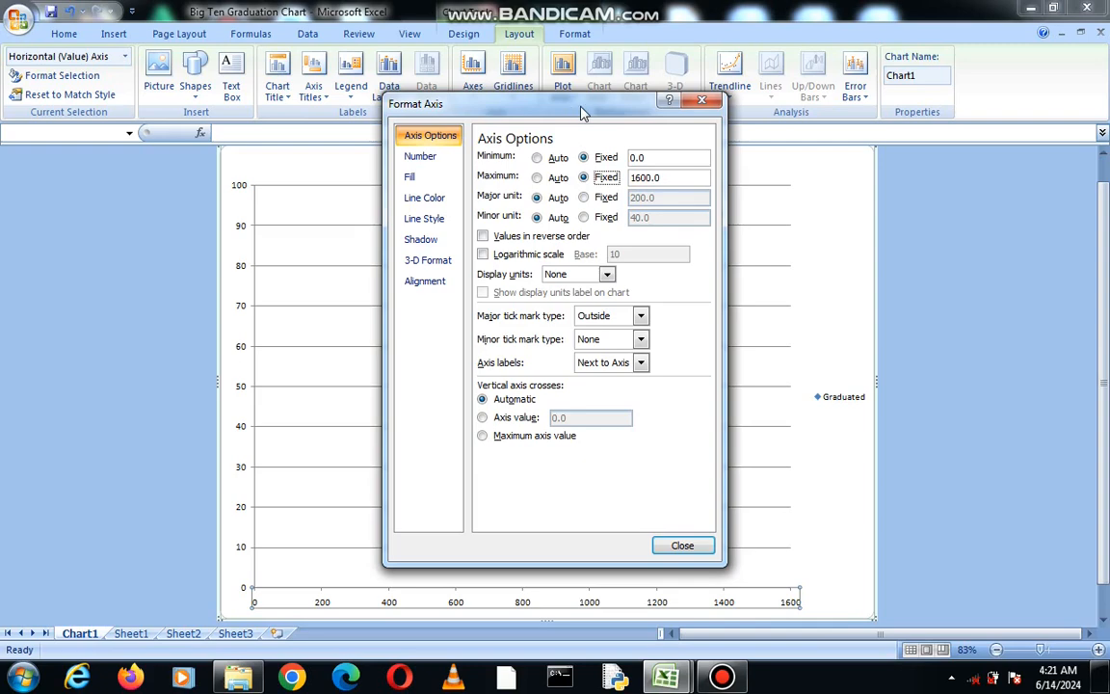
drag(582, 113, 884, 123)
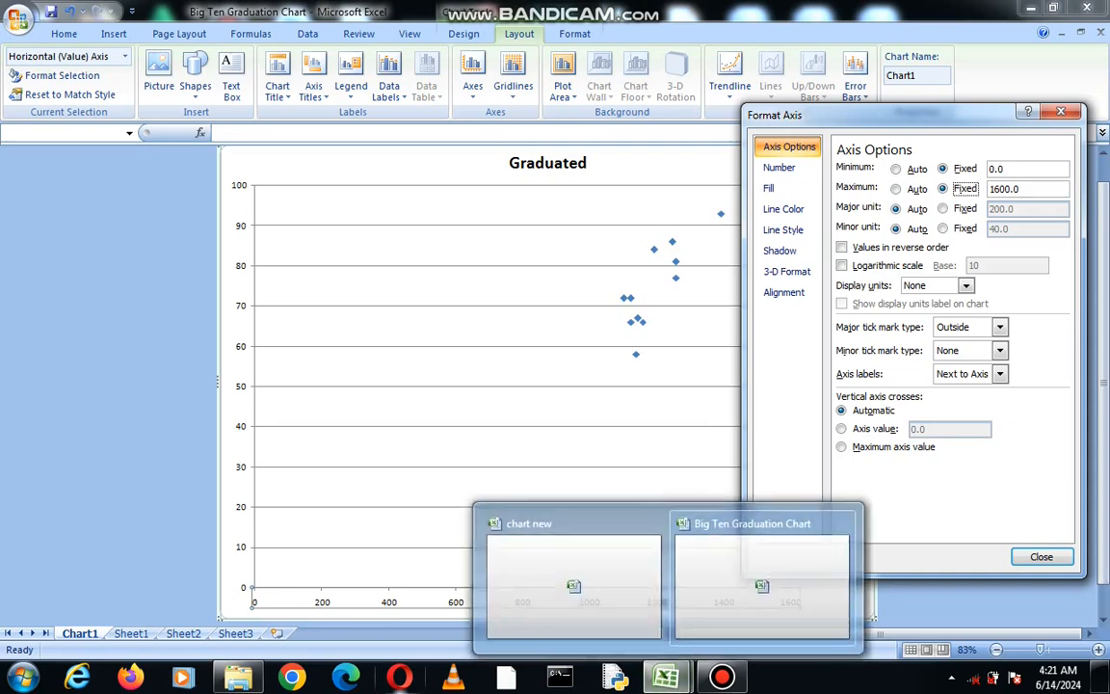
Set the horizontal axis minimum to 1000 and maximum to 1500, consulting the SAT Calc values on Sheet1.
click(134, 637)
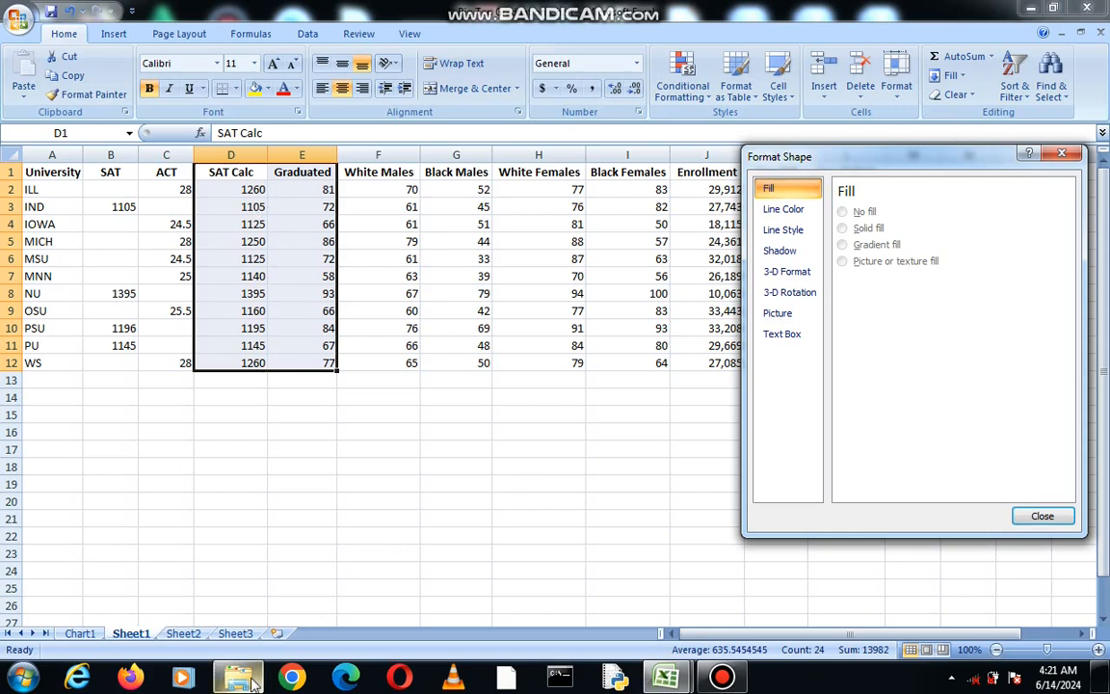
click(80, 635)
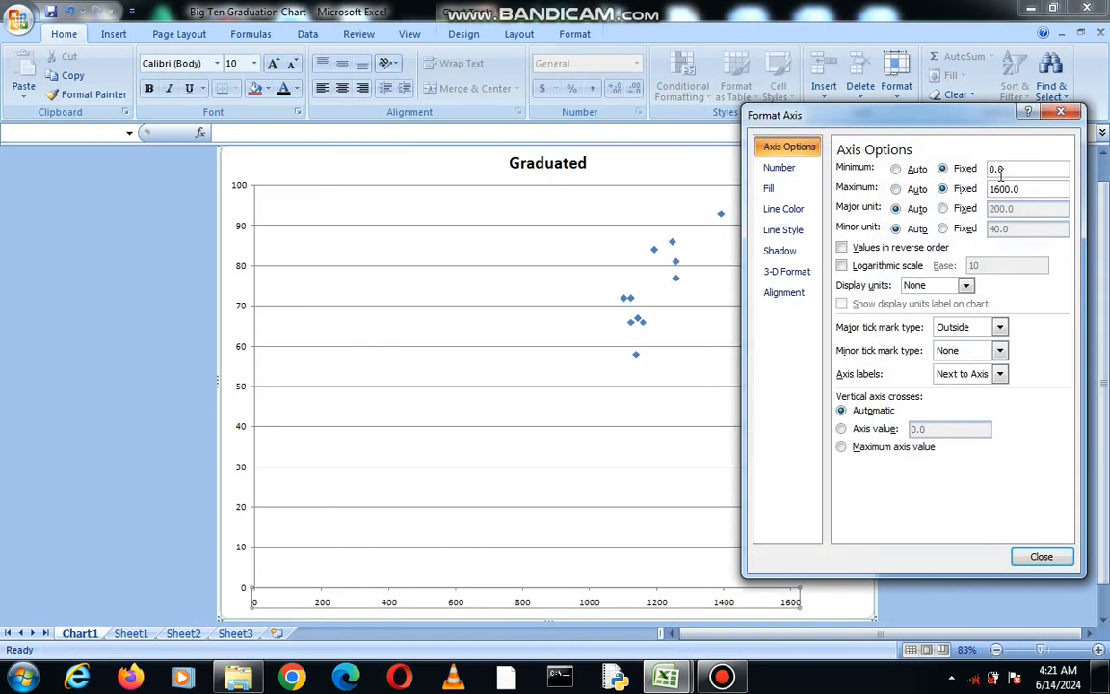
key(BackSpace)
key(BackSpace)
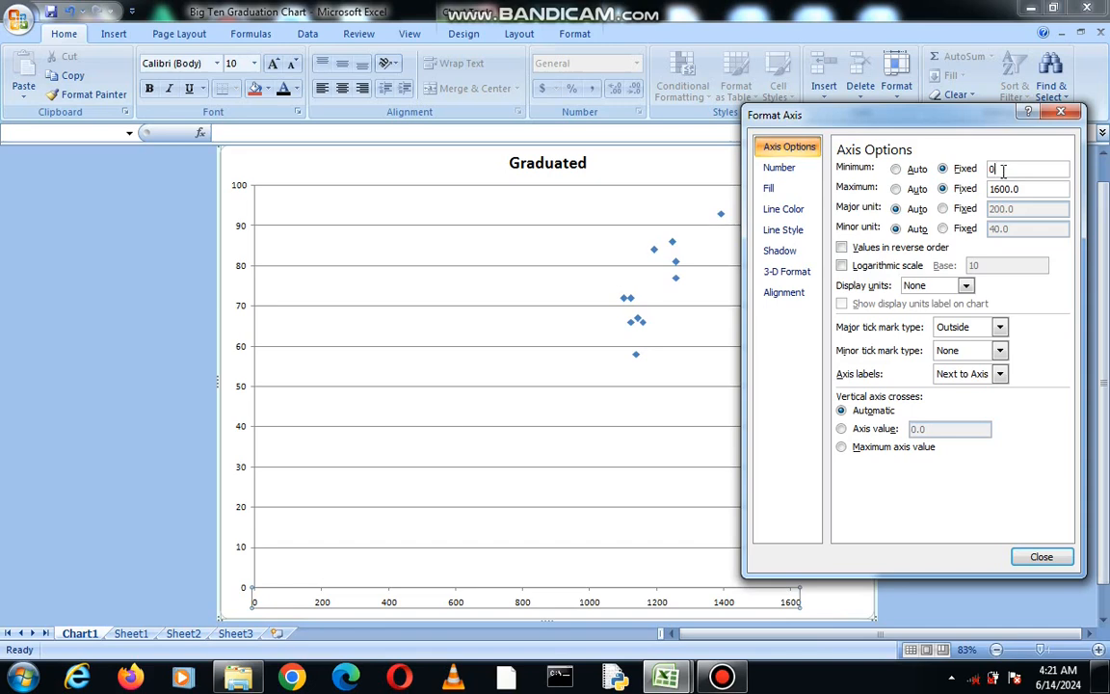
text(1000)
click(132, 634)
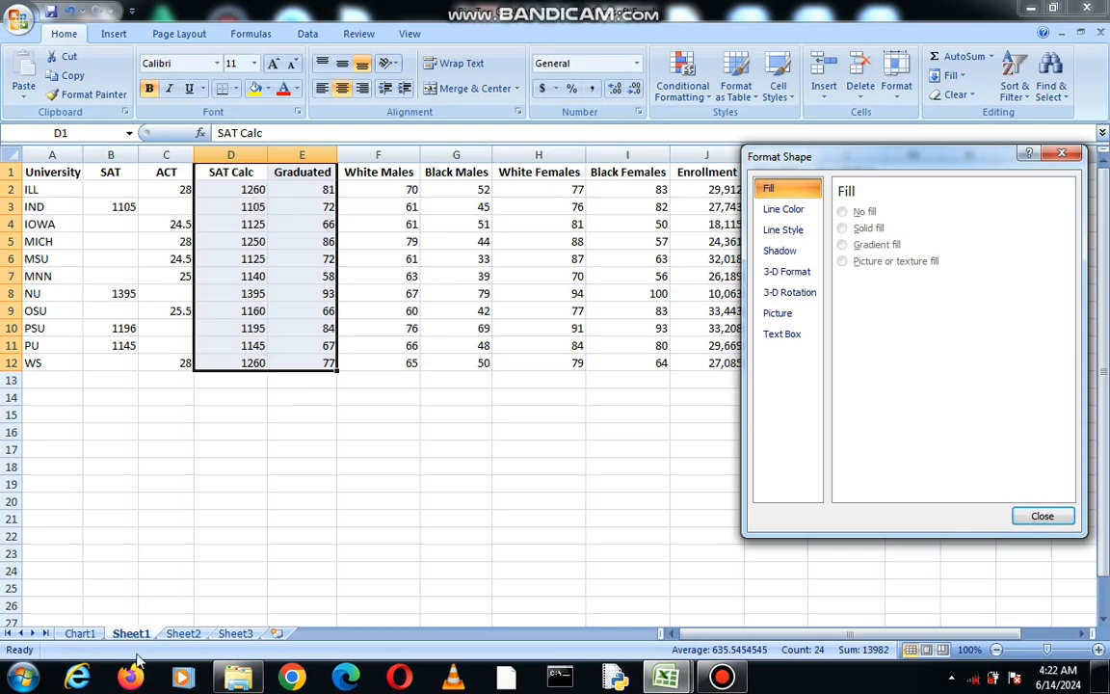
click(80, 633)
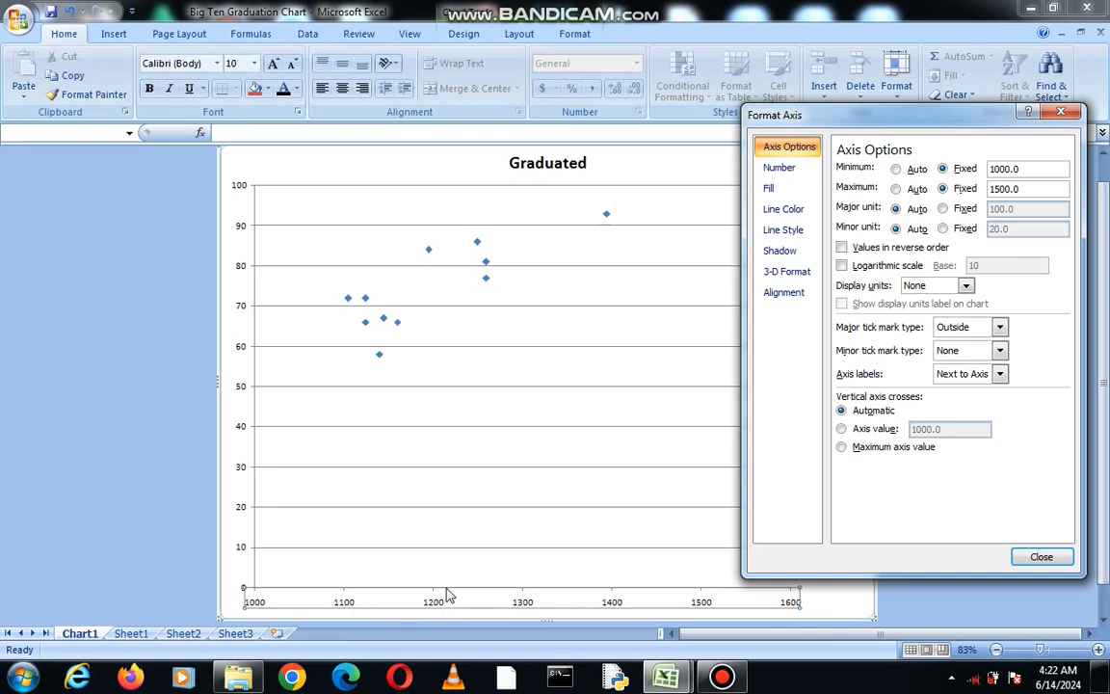
Set the horizontal axis major unit to a fixed 50 with an automatic minor unit, and close the axis formatting.
click(944, 208)
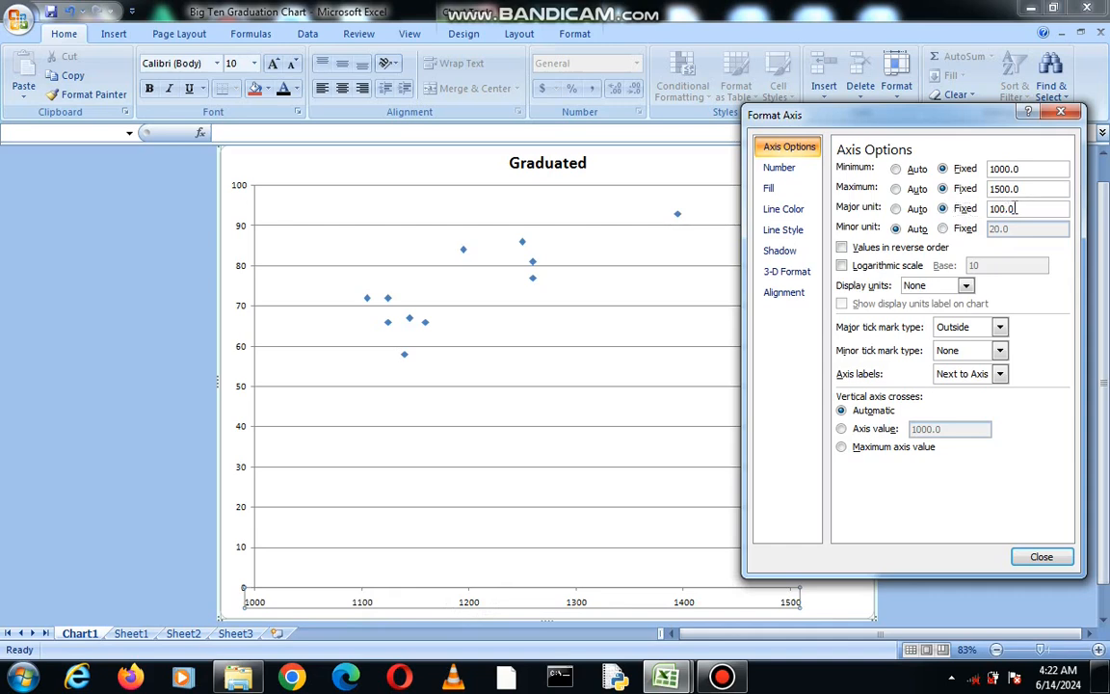
key(BackSpace)
key(BackSpace)
text(50)
click(943, 228)
click(896, 228)
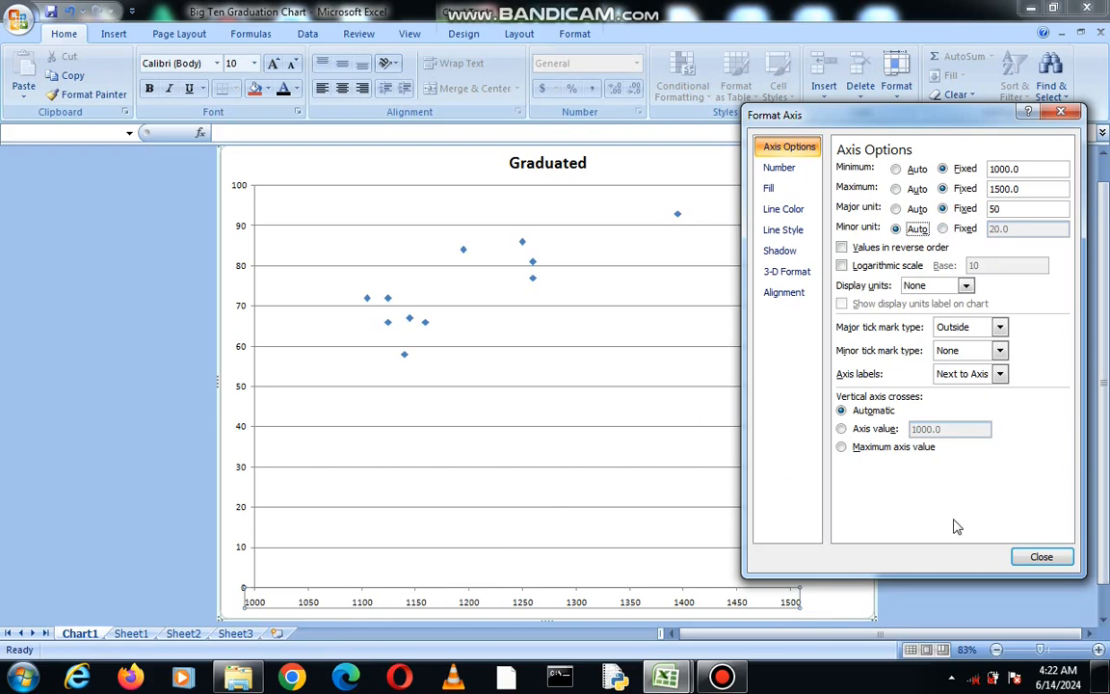
click(1052, 556)
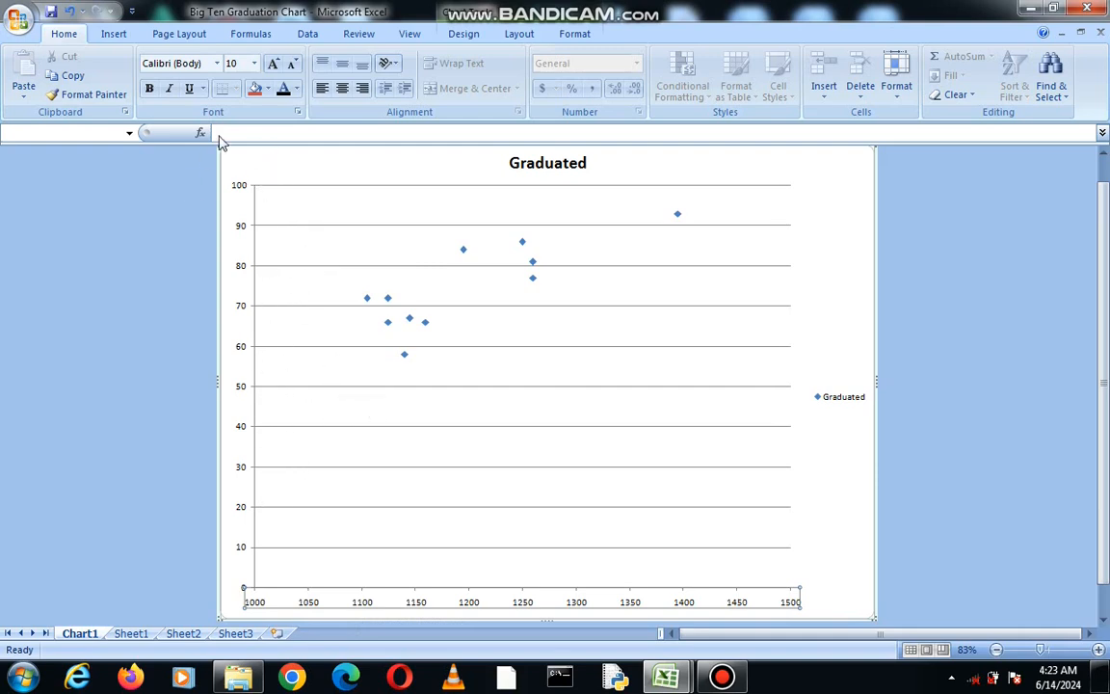
Open the primary vertical axis options and fix the minimum at 50 and the maximum at 100.
click(520, 35)
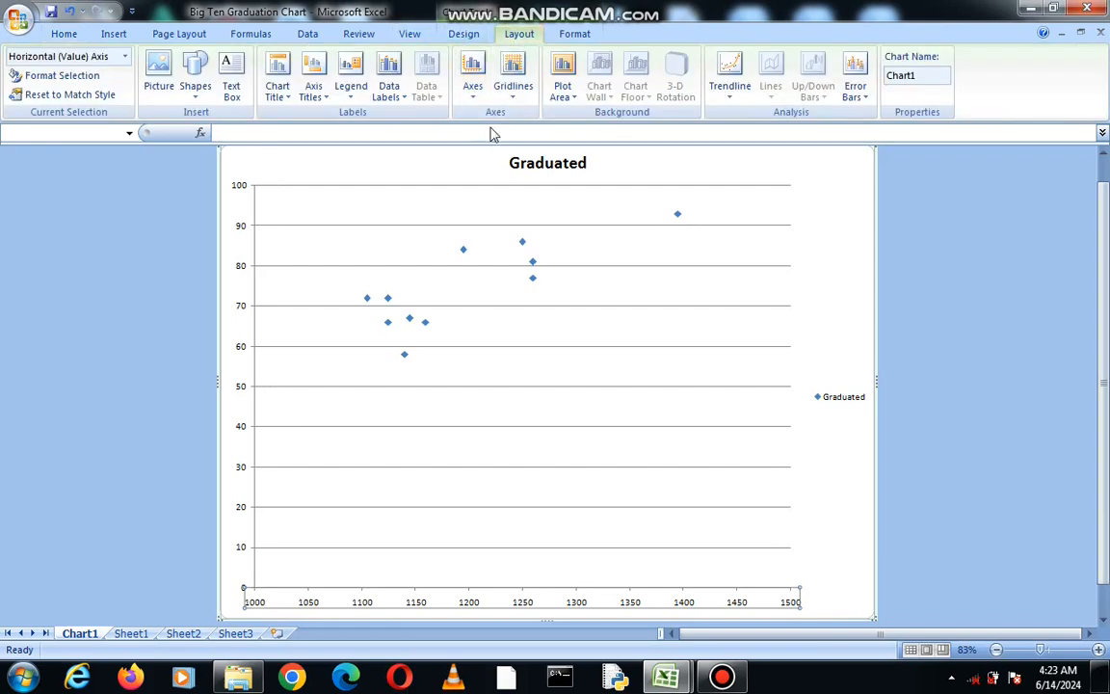
click(479, 88)
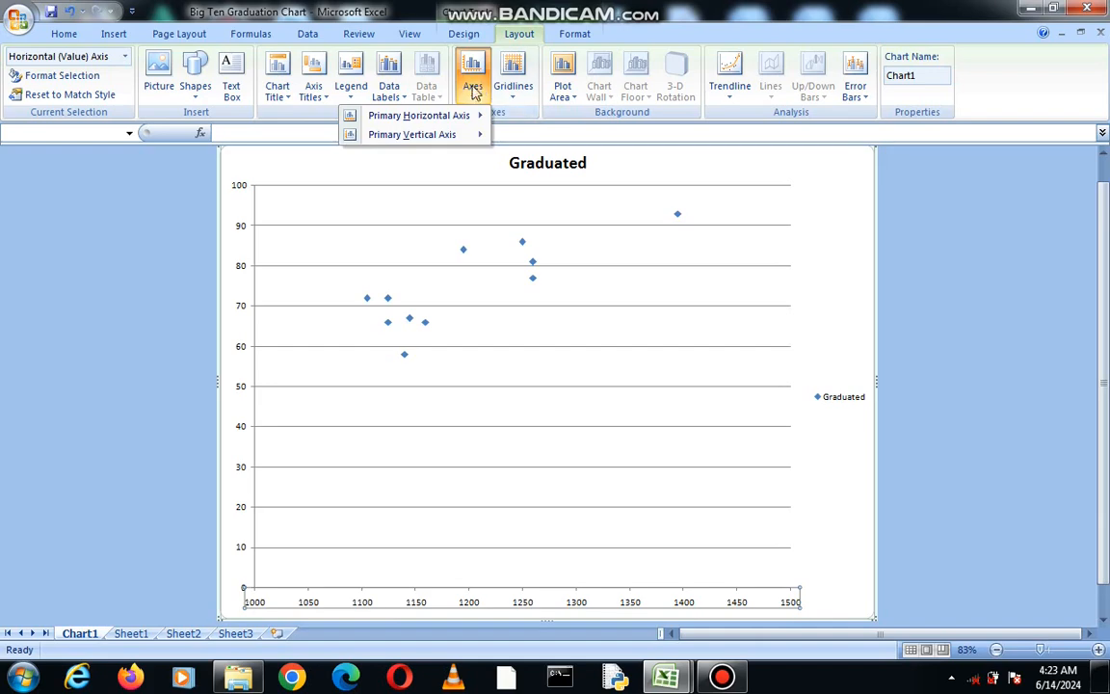
mouse_move(420, 143)
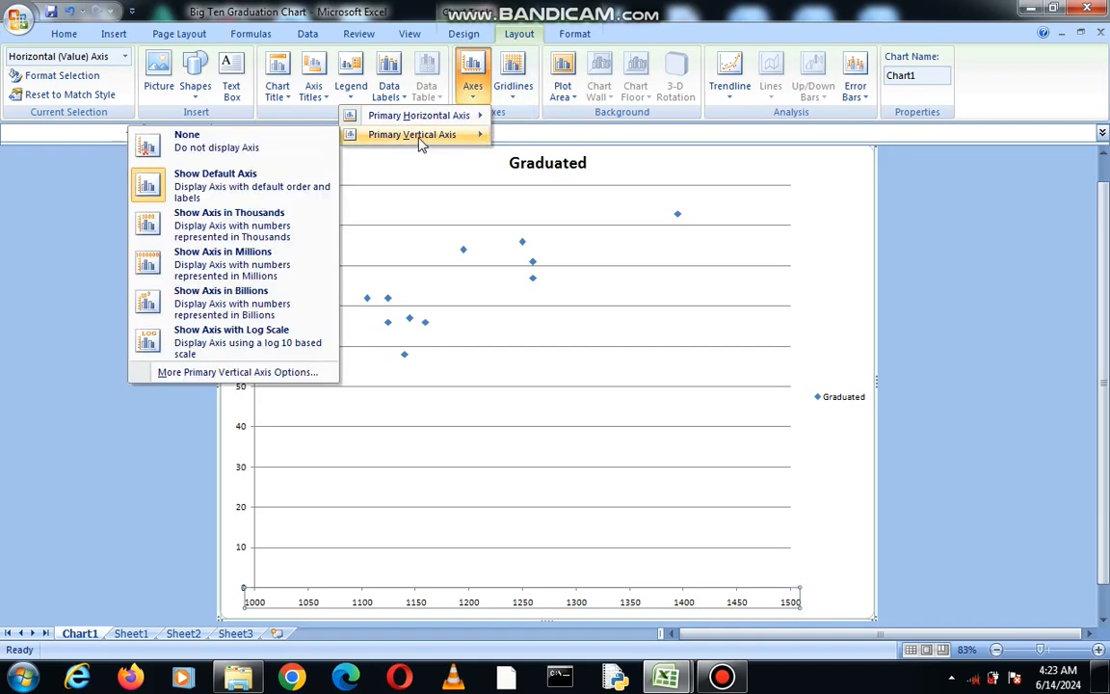
click(241, 373)
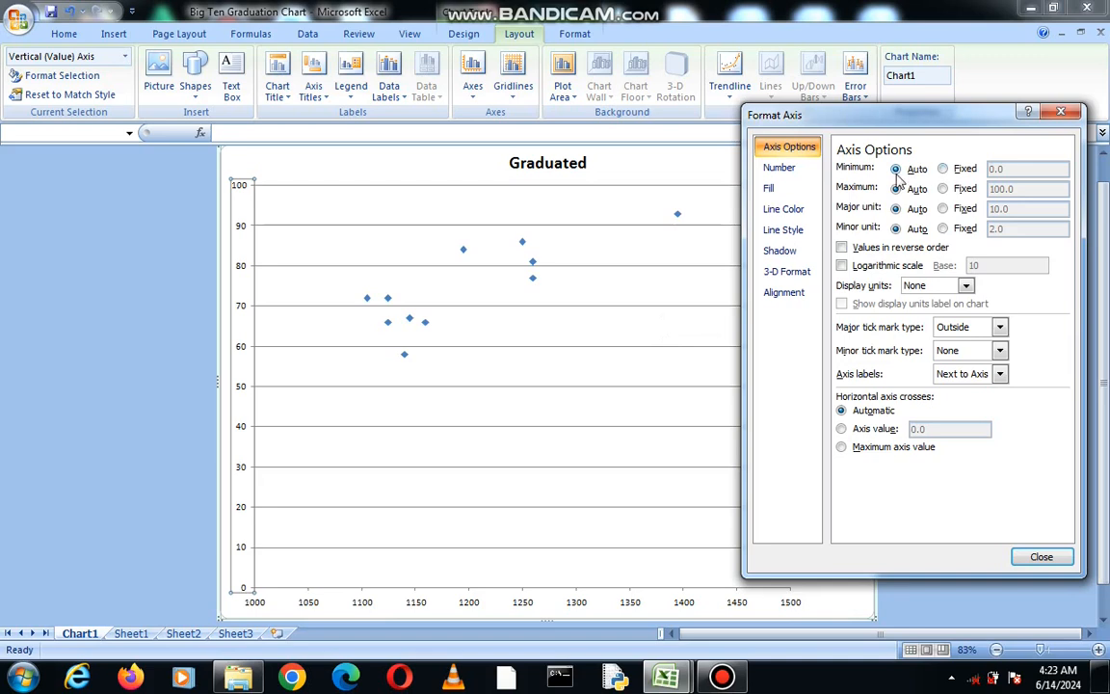
click(943, 168)
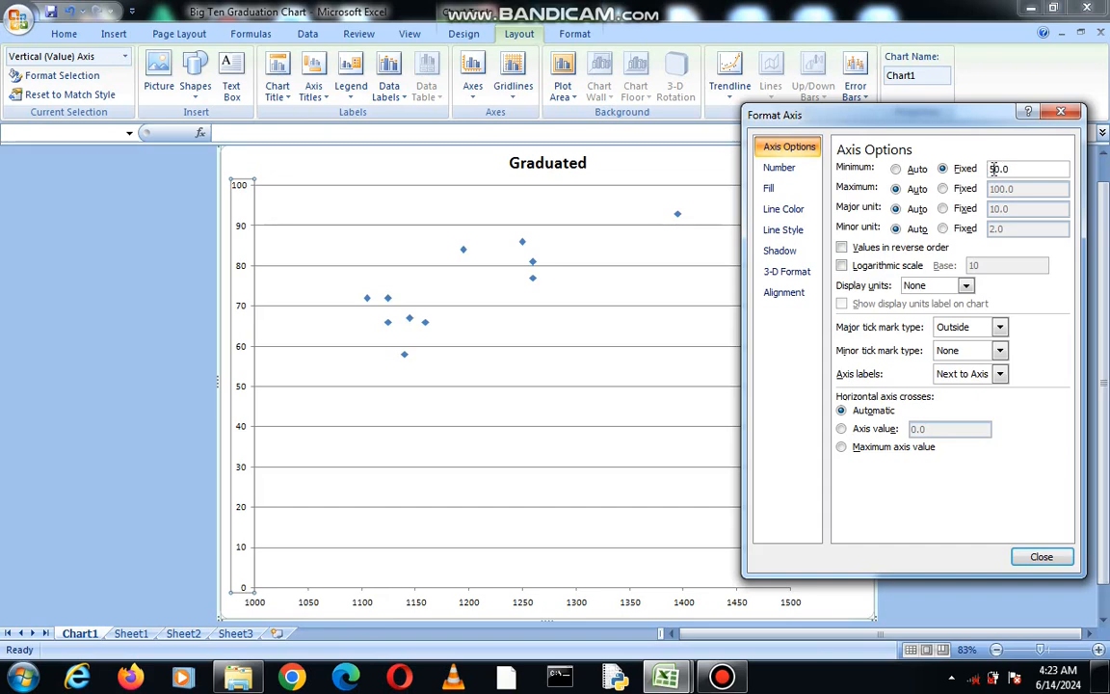
click(943, 189)
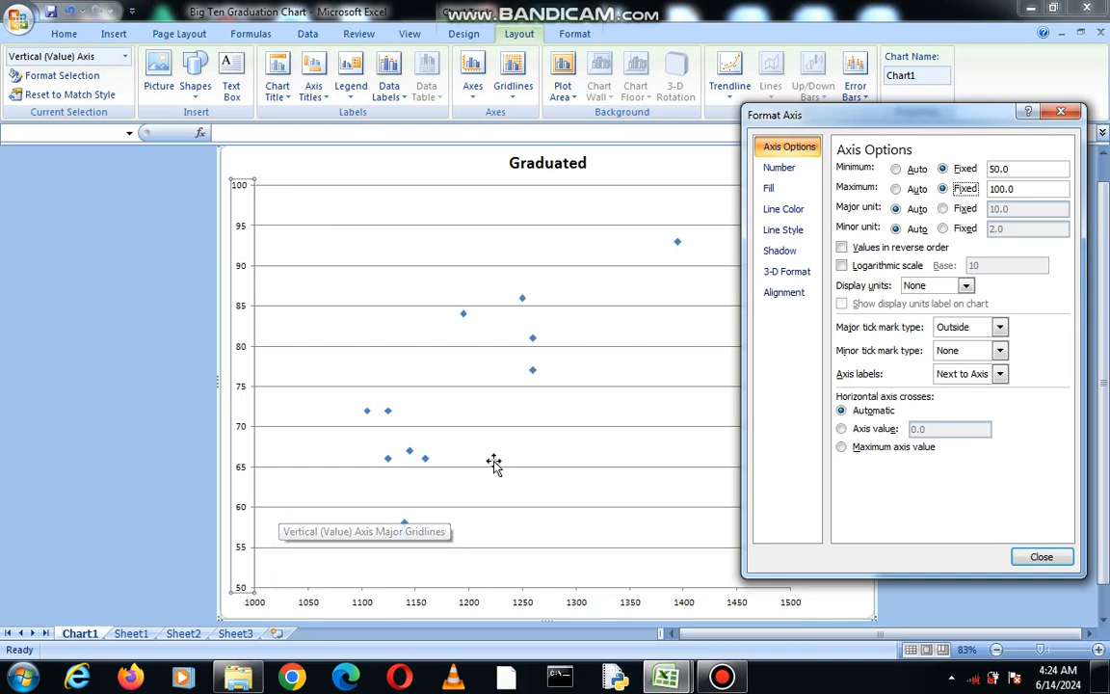
Set the vertical axis major unit to a fixed 5 with an automatic minor unit, and close the axis formatting.
click(943, 210)
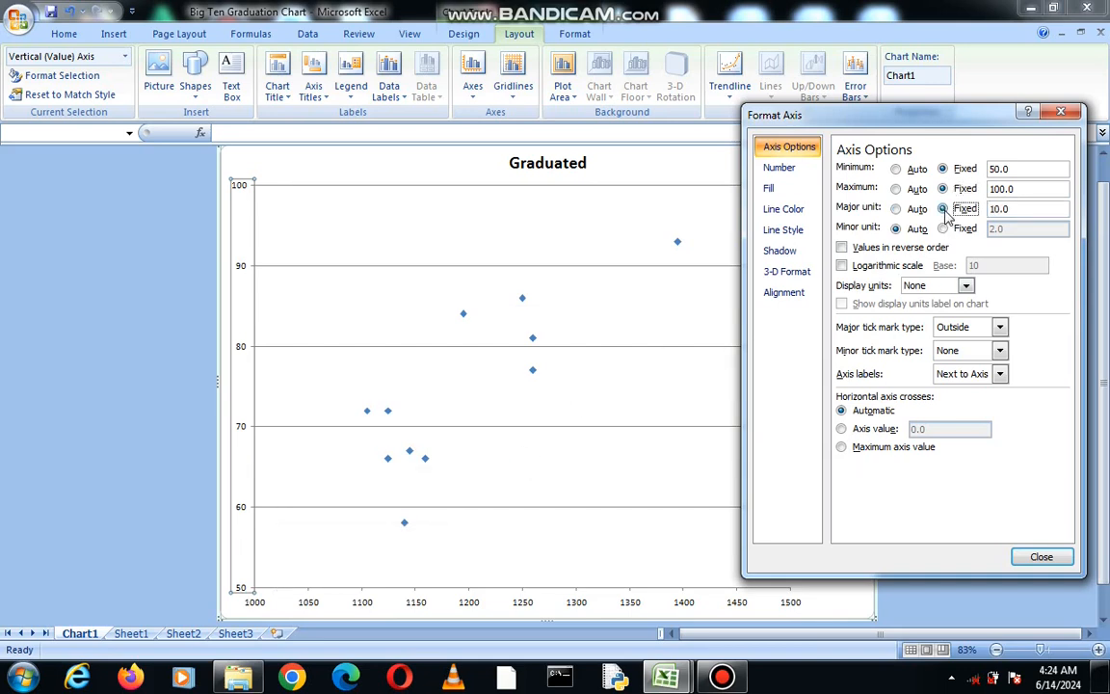
click(999, 208)
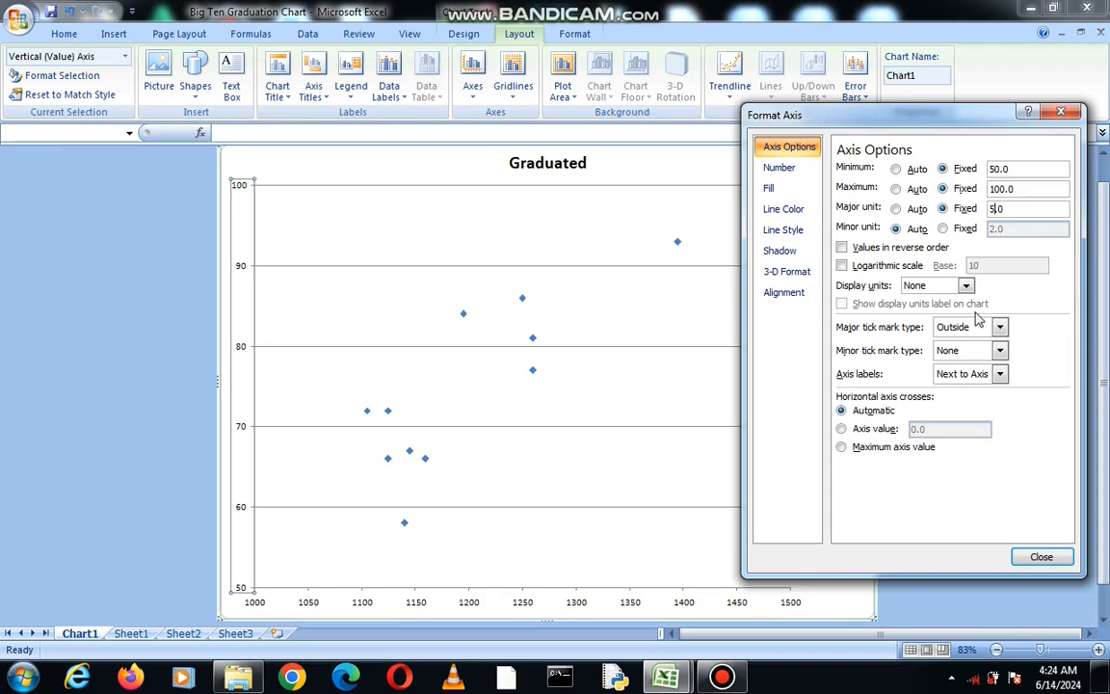
click(942, 229)
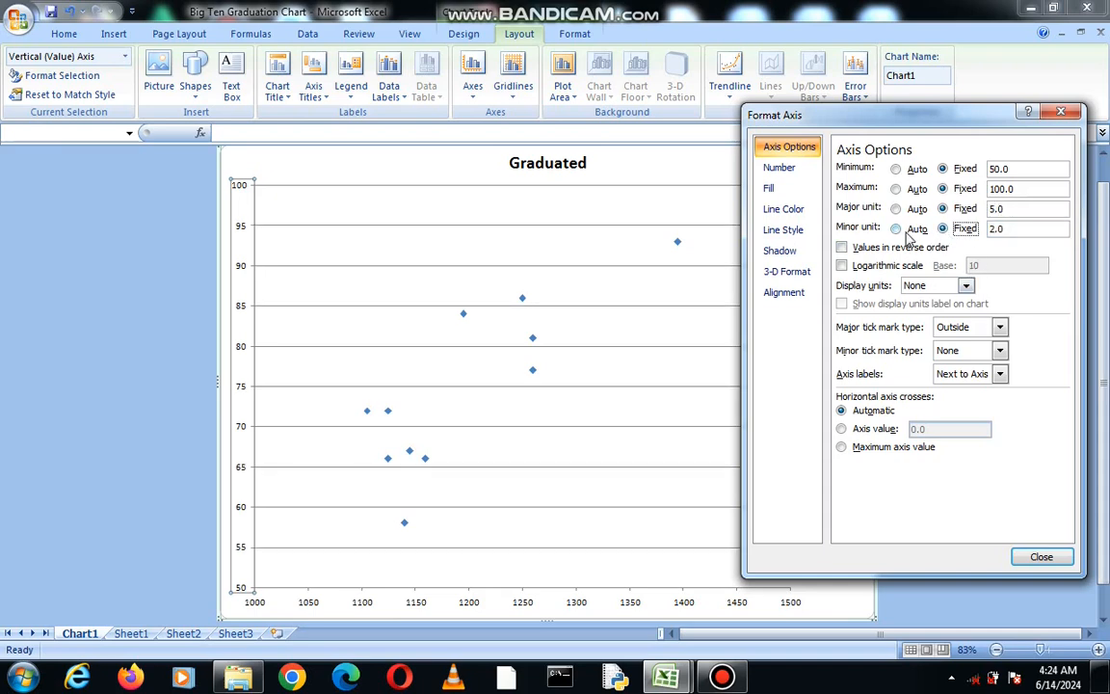
click(896, 230)
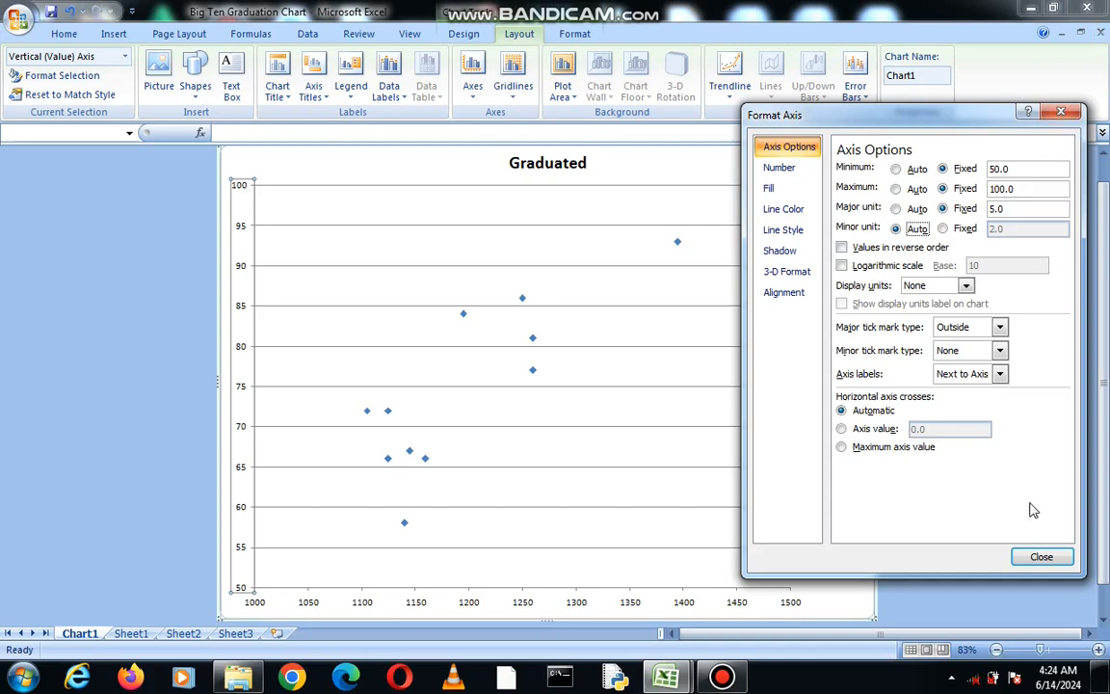
click(1043, 557)
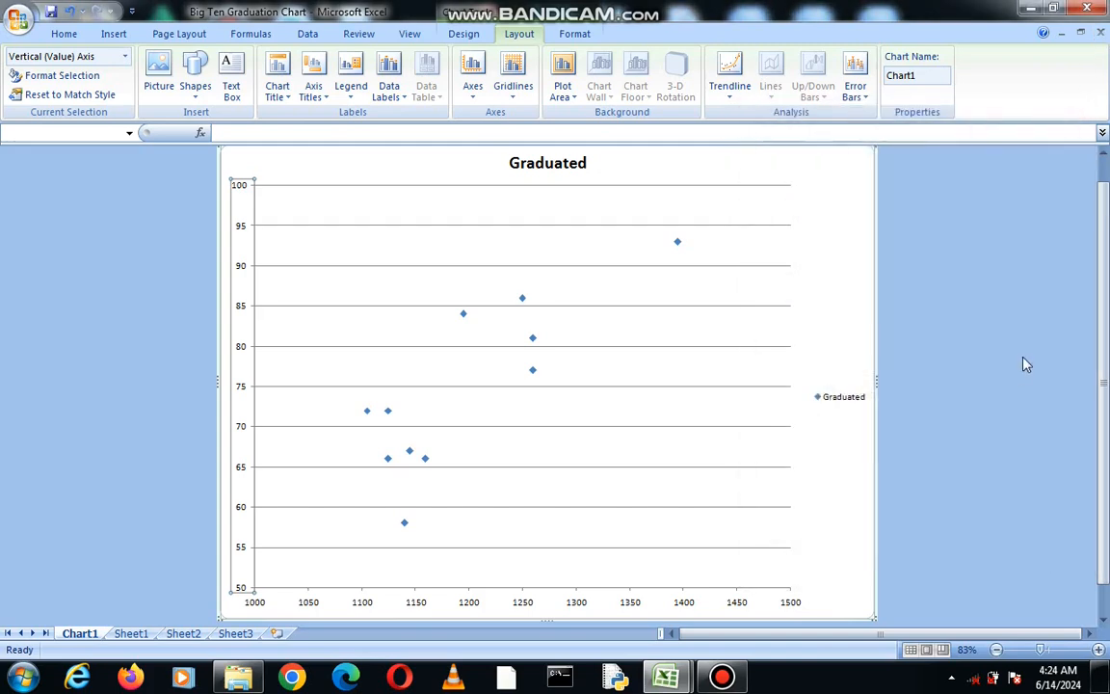